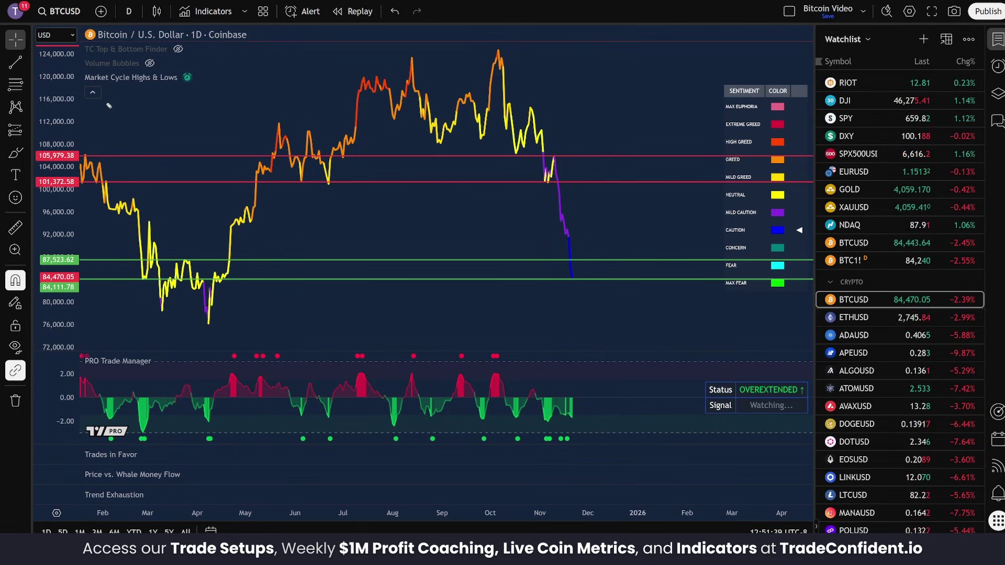
Show the Volume Bubbles indicator on the chart and hide it again.
{"action": "left_click_drag", "start_coordinate": [95, 86], "coordinate": [179, 90]}
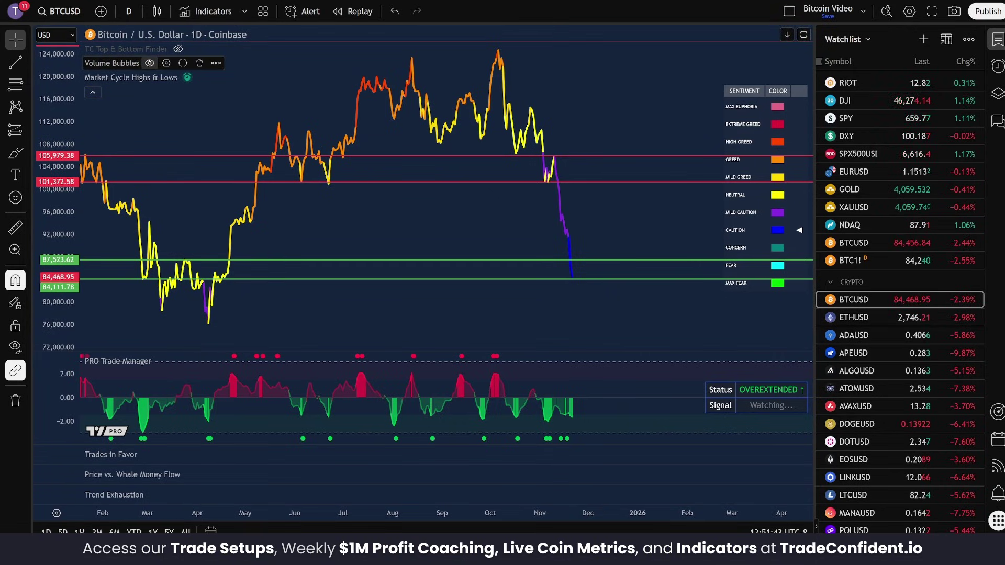
{"action": "left_click", "coordinate": [150, 62]}
{"action": "left_click", "coordinate": [149, 63]}
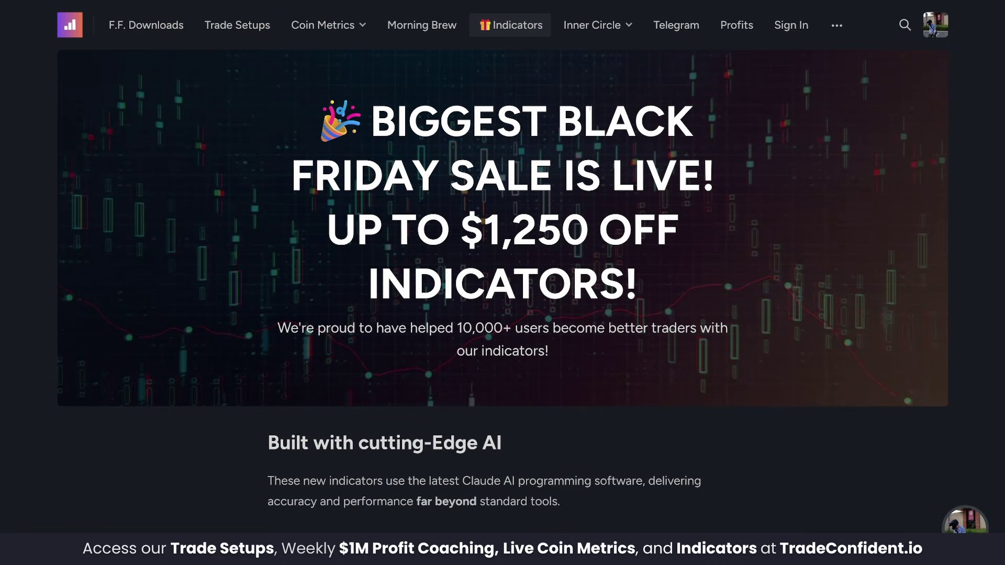
Open the Indicators page from the Trade Confident home page and review the PRO Trade Manager and Market Cycle Highs & Lows offers.
{"action": "left_click", "coordinate": [70, 32]}
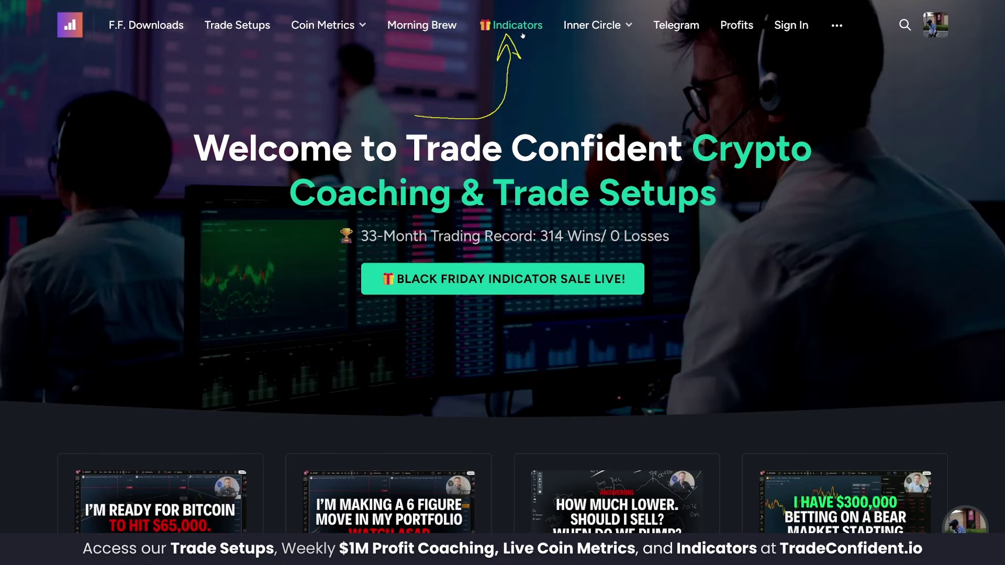
{"action": "left_click", "coordinate": [523, 35]}
{"action": "scroll", "coordinate": [578, 313], "scroll_direction": "down", "scroll_amount": 10}
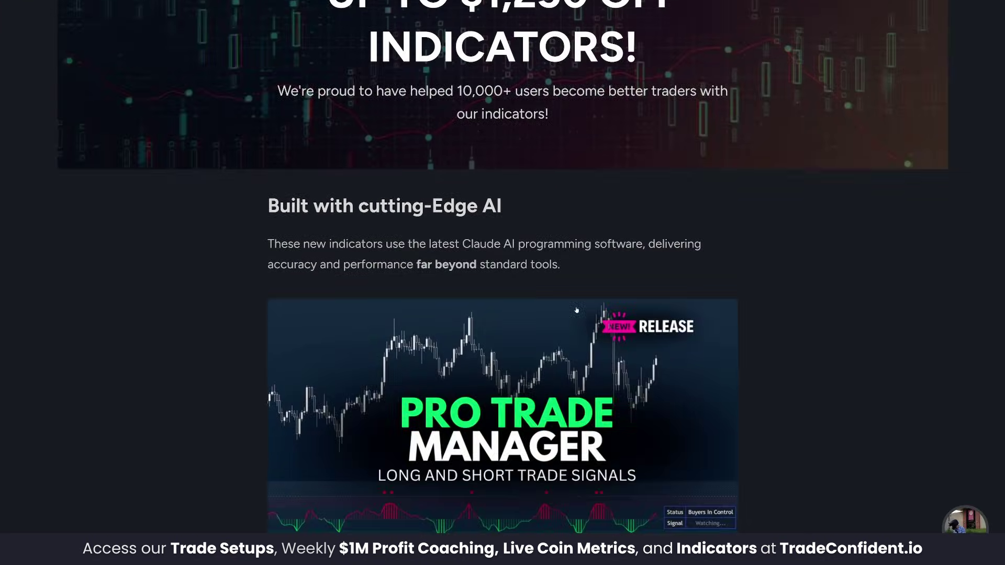
{"action": "scroll", "coordinate": [578, 312], "scroll_direction": "down", "scroll_amount": 15}
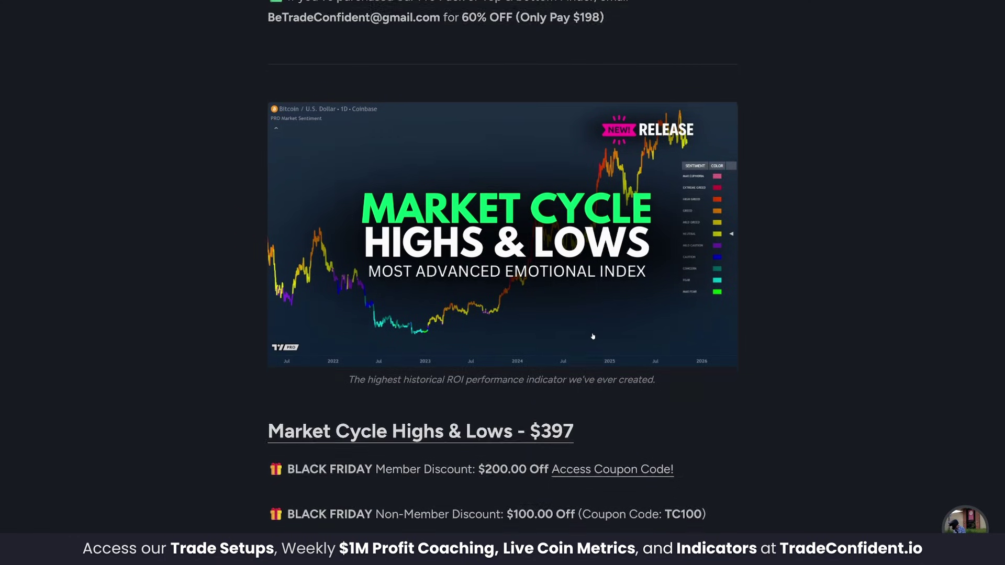
{"action": "scroll", "coordinate": [593, 336], "scroll_direction": "down", "scroll_amount": 8}
{"action": "scroll", "coordinate": [593, 336], "scroll_direction": "up", "scroll_amount": 14}
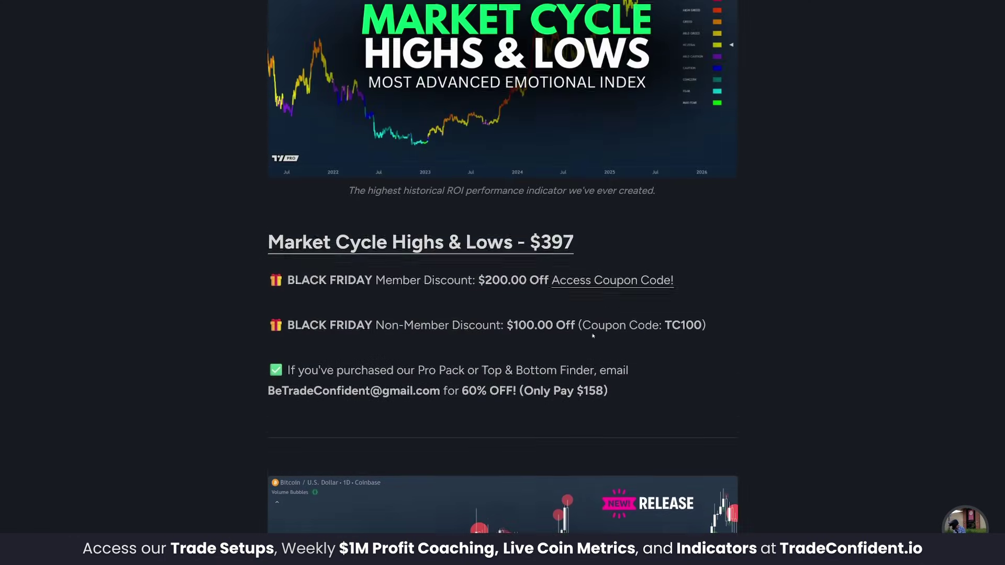
{"action": "scroll", "coordinate": [593, 336], "scroll_direction": "up", "scroll_amount": 5}
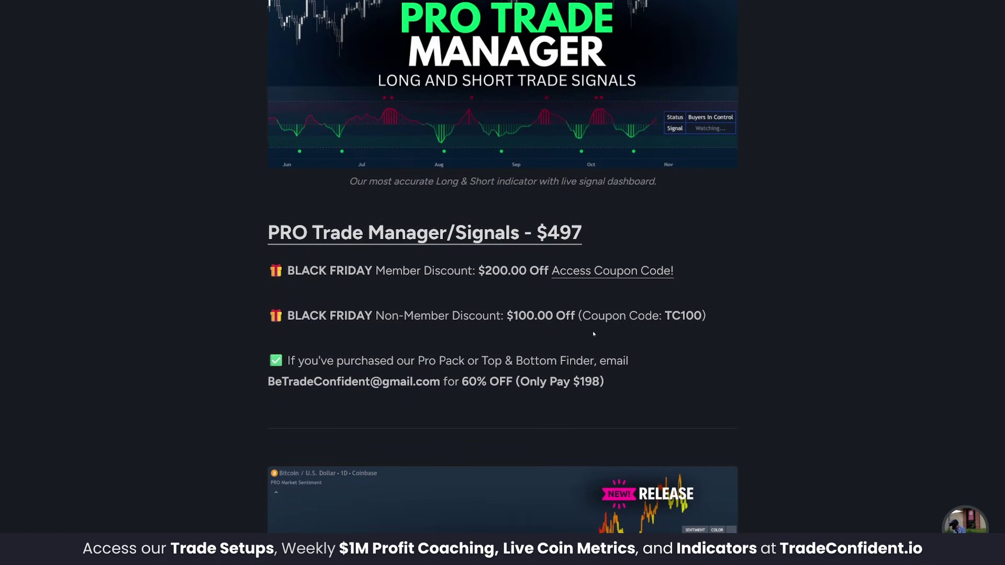
{"action": "mouse_move", "coordinate": [462, 361]}
{"action": "left_mouse_down"}
{"action": "mouse_move", "coordinate": [707, 401]}
{"action": "mouse_move", "coordinate": [370, 334]}
{"action": "left_mouse_up"}
{"action": "scroll", "coordinate": [648, 385], "scroll_direction": "up", "scroll_amount": 12}
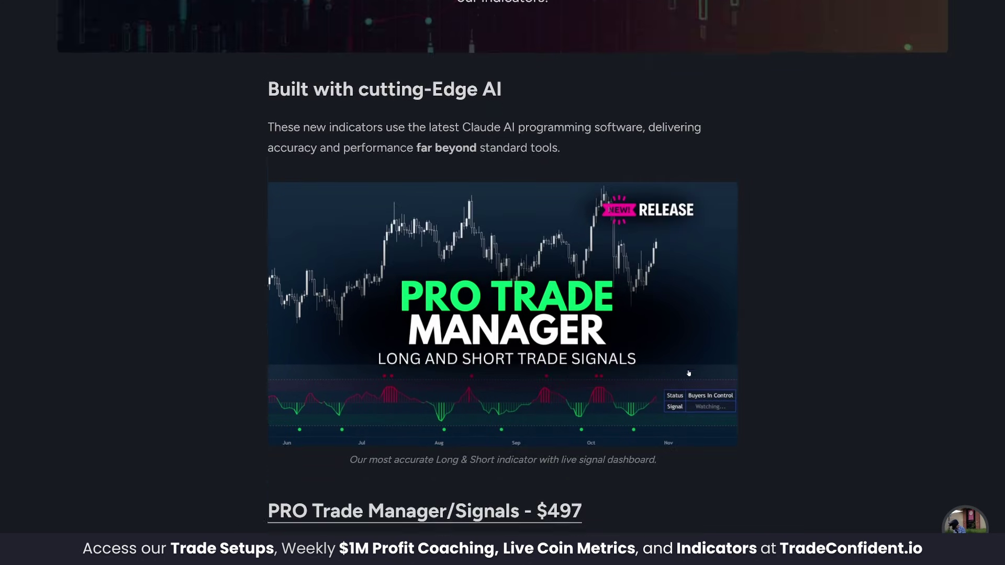
{"action": "left_click_drag", "start_coordinate": [757, 193], "coordinate": [461, 103]}
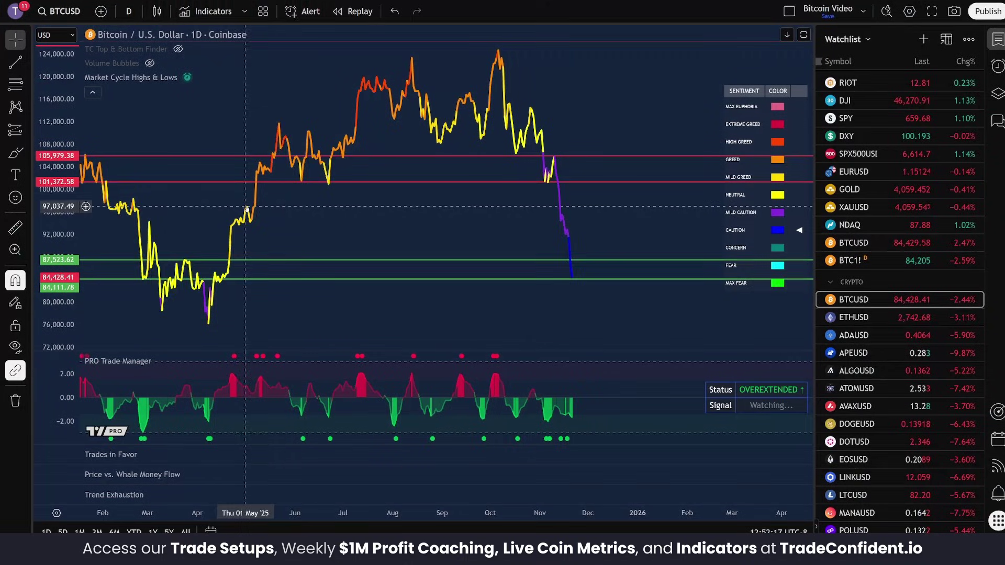
{"action": "mouse_move", "coordinate": [634, 166]}
{"action": "left_mouse_down"}
{"action": "mouse_move", "coordinate": [736, 246]}
{"action": "mouse_move", "coordinate": [492, 98]}
{"action": "left_mouse_up"}
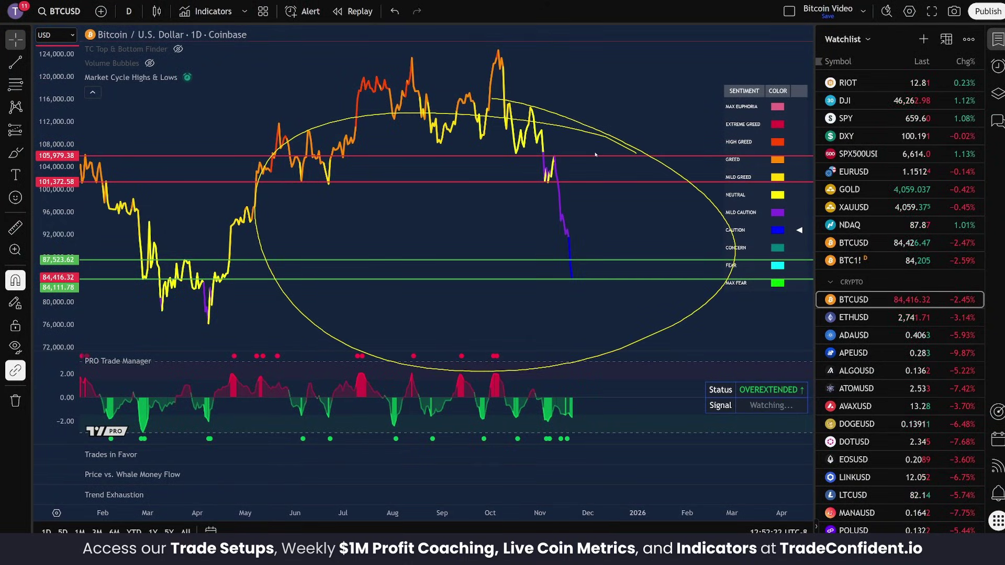
{"action": "key", "text": "Escape"}
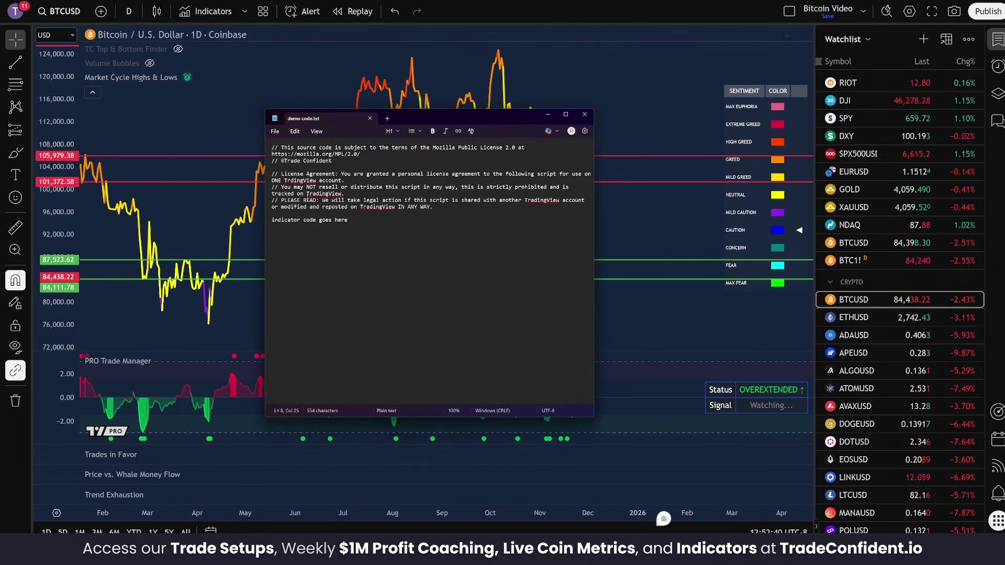
{"action": "mouse_move", "coordinate": [507, 248]}
{"action": "left_mouse_down"}
{"action": "mouse_move", "coordinate": [310, 124]}
{"action": "mouse_move", "coordinate": [399, 220]}
{"action": "left_mouse_up"}
{"action": "left_click_drag", "start_coordinate": [283, 228], "coordinate": [439, 245]}
{"action": "left_click_drag", "start_coordinate": [296, 265], "coordinate": [411, 267]}
{"action": "left_click_drag", "start_coordinate": [292, 295], "coordinate": [379, 301]}
{"action": "left_click_drag", "start_coordinate": [283, 326], "coordinate": [338, 330]}
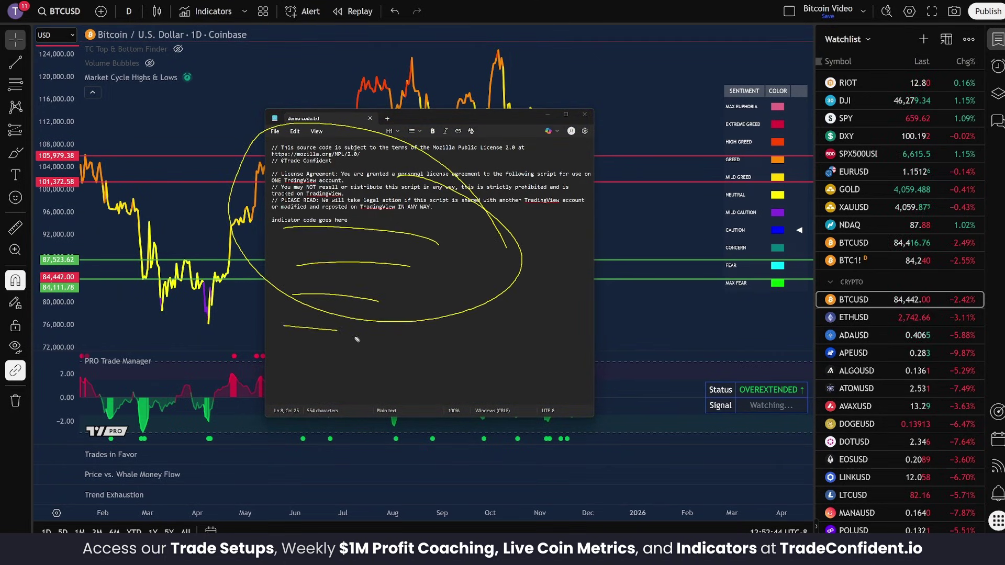
{"action": "left_click_drag", "start_coordinate": [295, 358], "coordinate": [346, 362]}
{"action": "left_click_drag", "start_coordinate": [317, 383], "coordinate": [421, 390]}
{"action": "key", "text": "Escape"}
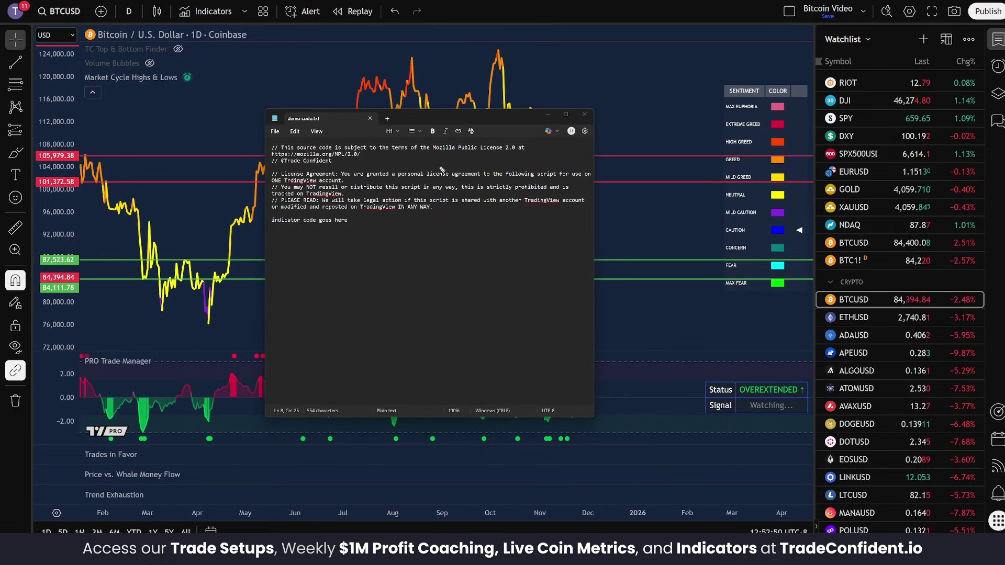
Copy the entire contents of demo code.txt and minimize its window.
{"action": "left_click", "coordinate": [366, 247]}
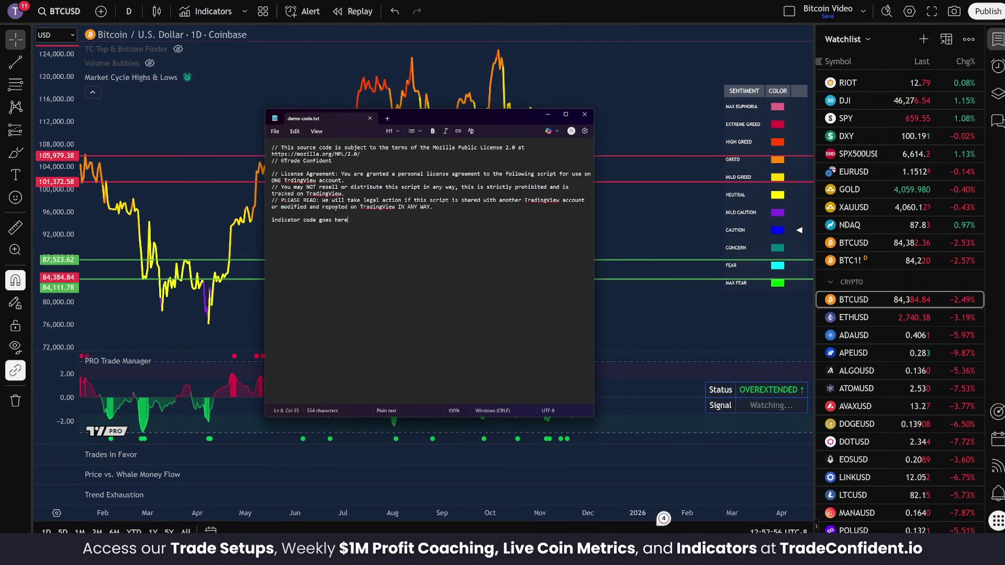
{"action": "key", "text": "ctrl+a"}
{"action": "key", "text": "ctrl+c"}
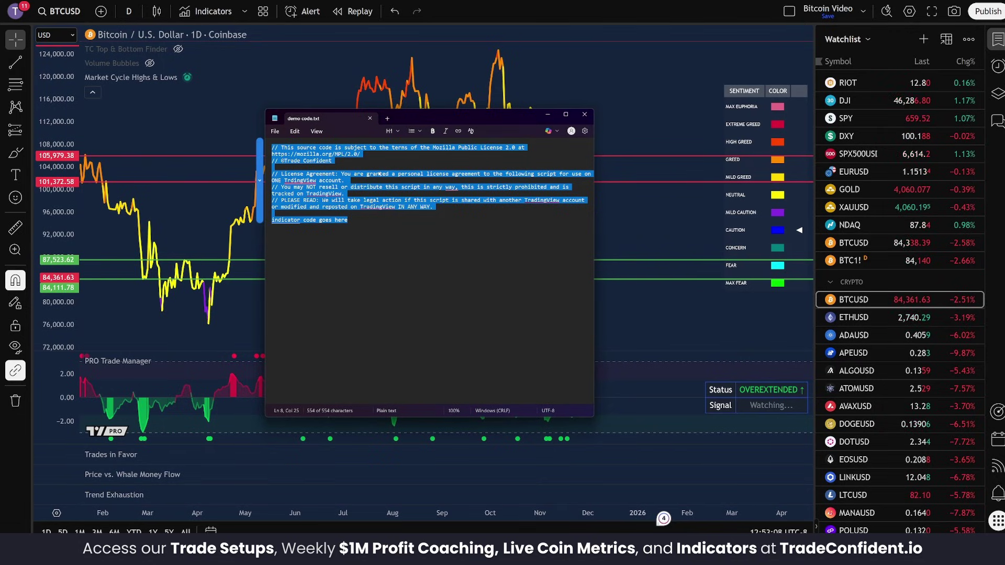
{"action": "left_click", "coordinate": [554, 113]}
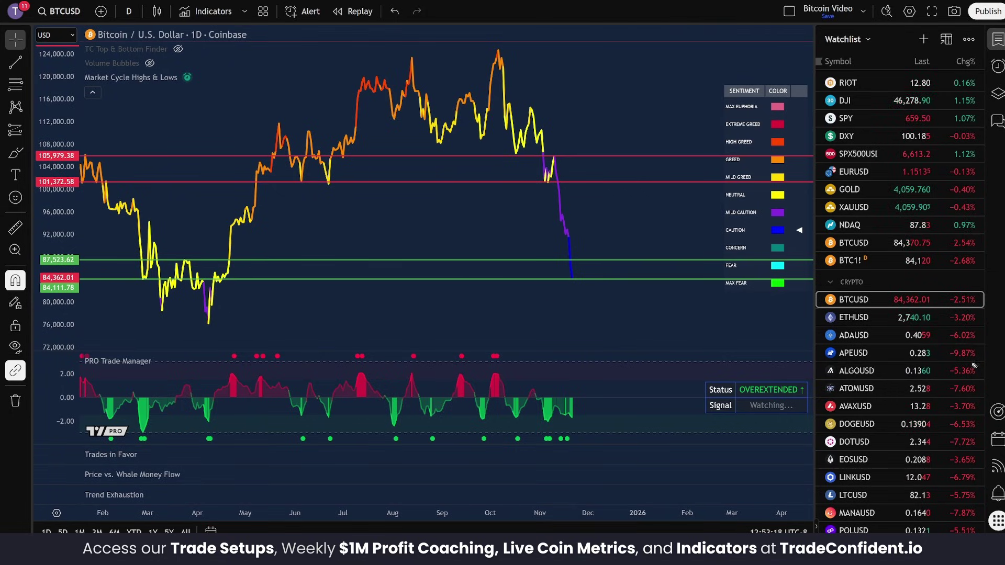
{"action": "left_click_drag", "start_coordinate": [976, 362], "coordinate": [969, 531]}
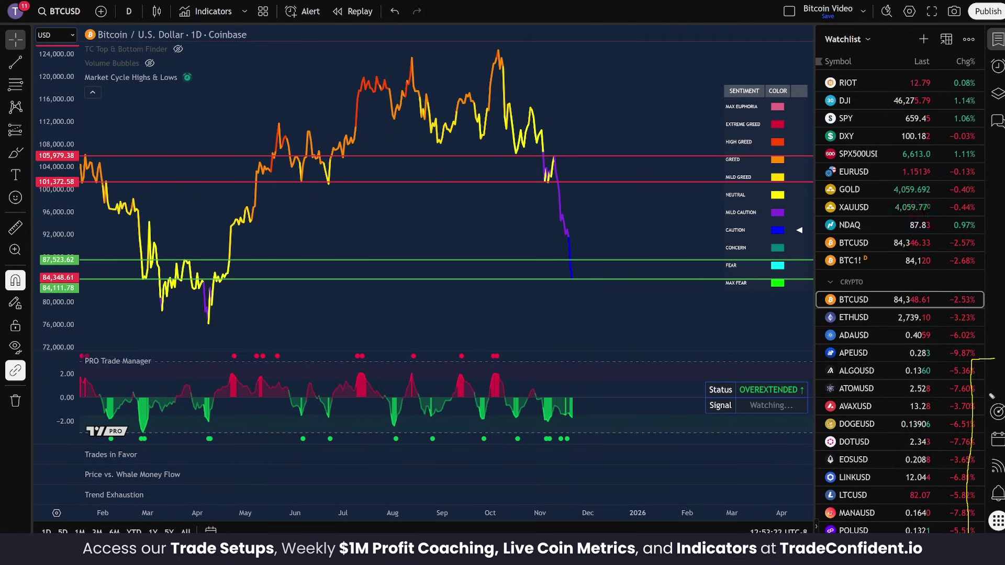
{"action": "mouse_move", "coordinate": [987, 377]}
{"action": "left_mouse_down"}
{"action": "mouse_move", "coordinate": [994, 367]}
{"action": "mouse_move", "coordinate": [998, 385]}
{"action": "mouse_move", "coordinate": [984, 404]}
{"action": "mouse_move", "coordinate": [988, 388]}
{"action": "left_mouse_up"}
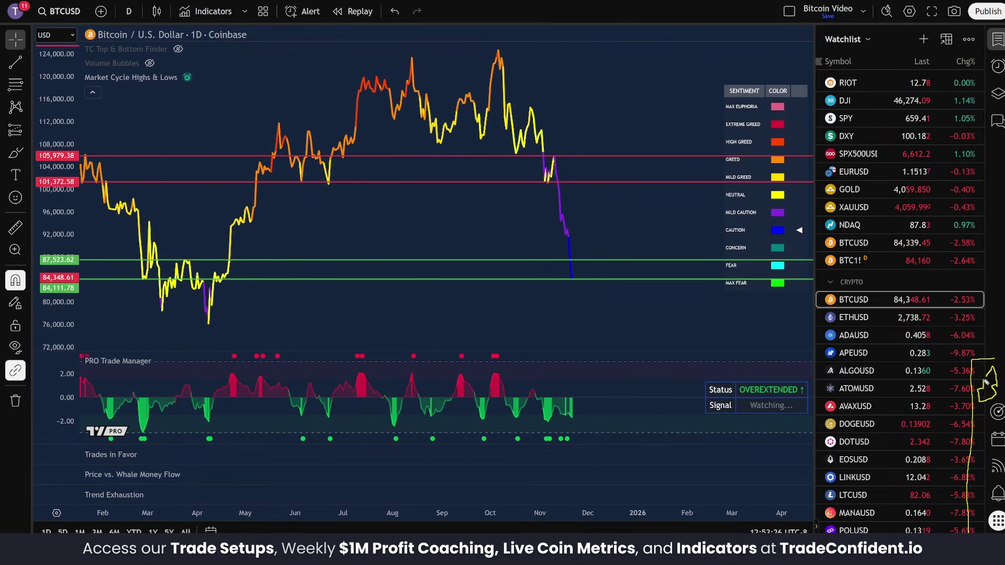
{"action": "key", "text": "Escape"}
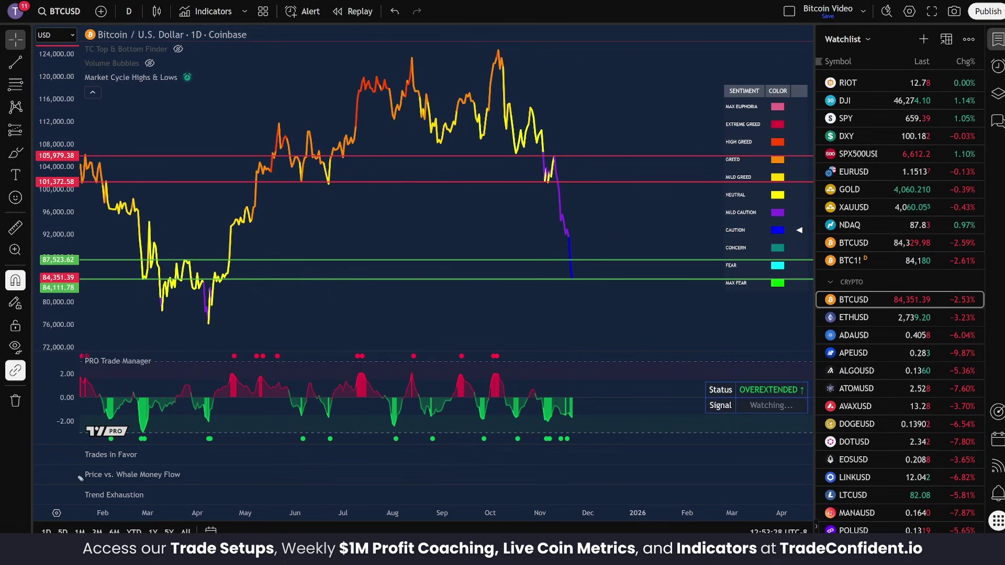
{"action": "mouse_move", "coordinate": [4, 385]}
{"action": "left_mouse_down"}
{"action": "mouse_move", "coordinate": [1, 473]}
{"action": "mouse_move", "coordinate": [28, 428]}
{"action": "left_mouse_up"}
{"action": "key", "text": "Escape"}
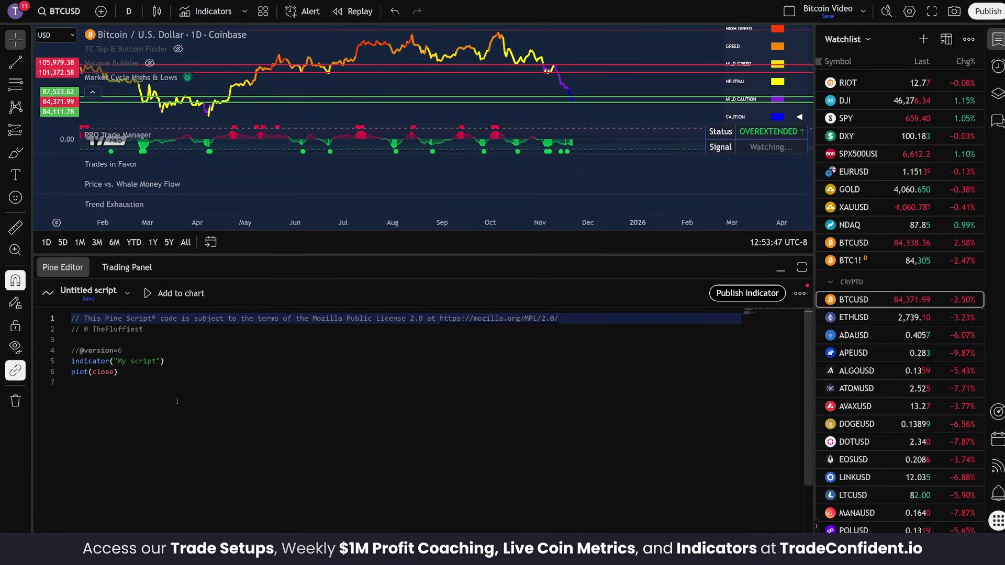
{"action": "mouse_move", "coordinate": [518, 325]}
{"action": "left_mouse_down"}
{"action": "mouse_move", "coordinate": [120, 313]}
{"action": "mouse_move", "coordinate": [301, 282]}
{"action": "left_mouse_up"}
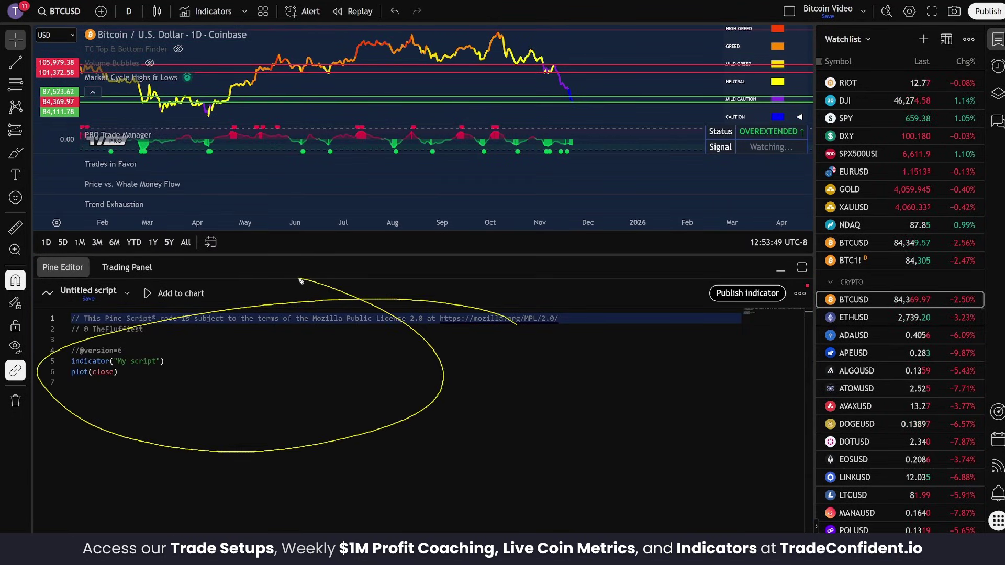
{"action": "mouse_move", "coordinate": [446, 329]}
{"action": "left_mouse_down"}
{"action": "mouse_move", "coordinate": [476, 434]}
{"action": "mouse_move", "coordinate": [441, 460]}
{"action": "left_mouse_up"}
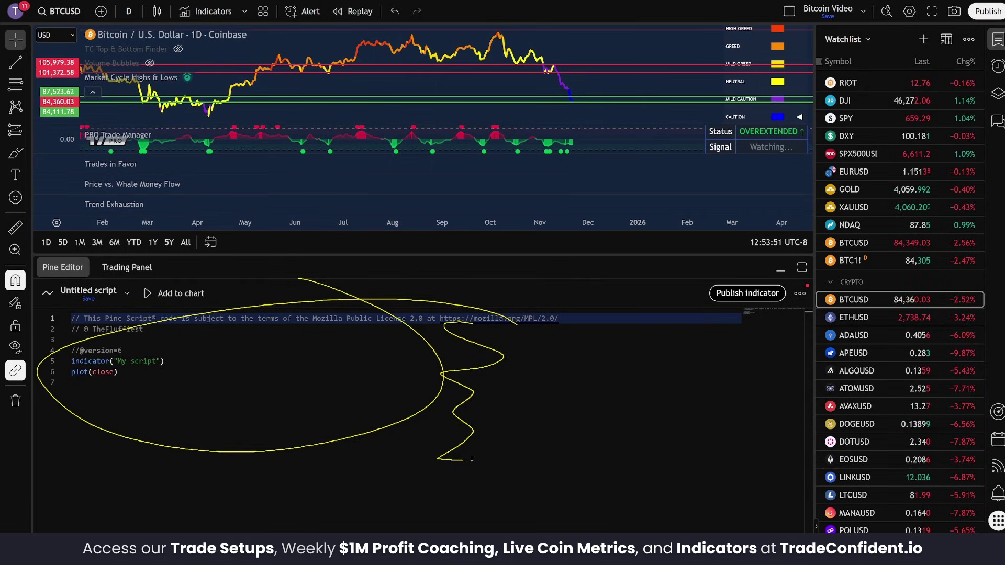
{"action": "key", "text": "Escape"}
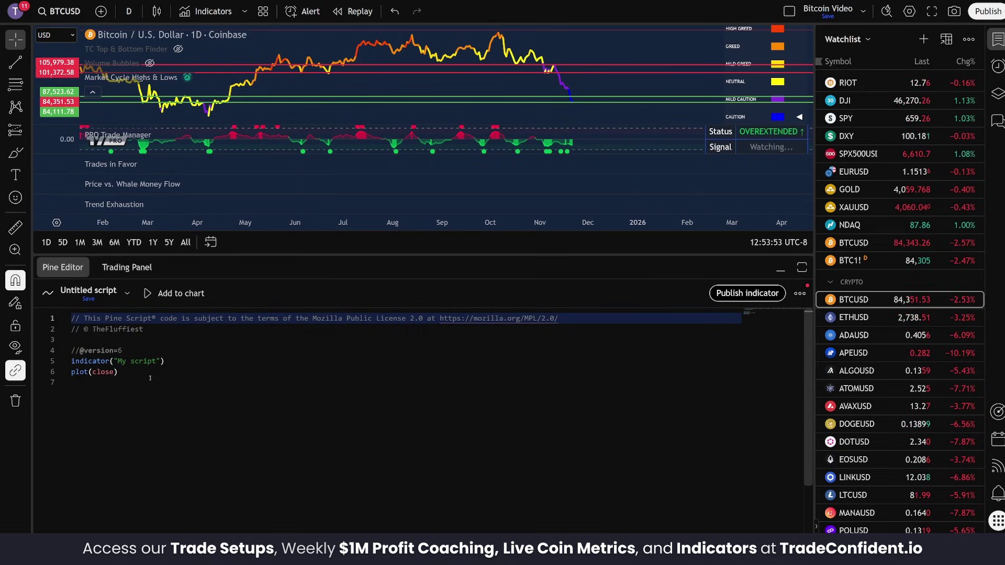
Create a new indicator script in the Pine Editor.
{"action": "left_click", "coordinate": [127, 293]}
{"action": "mouse_move", "coordinate": [177, 406]}
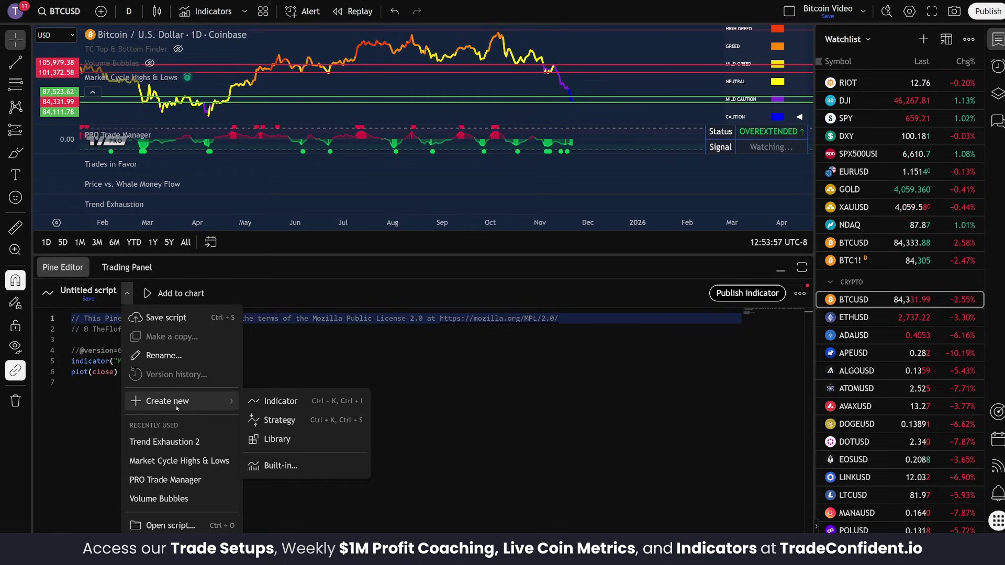
{"action": "left_click", "coordinate": [255, 403]}
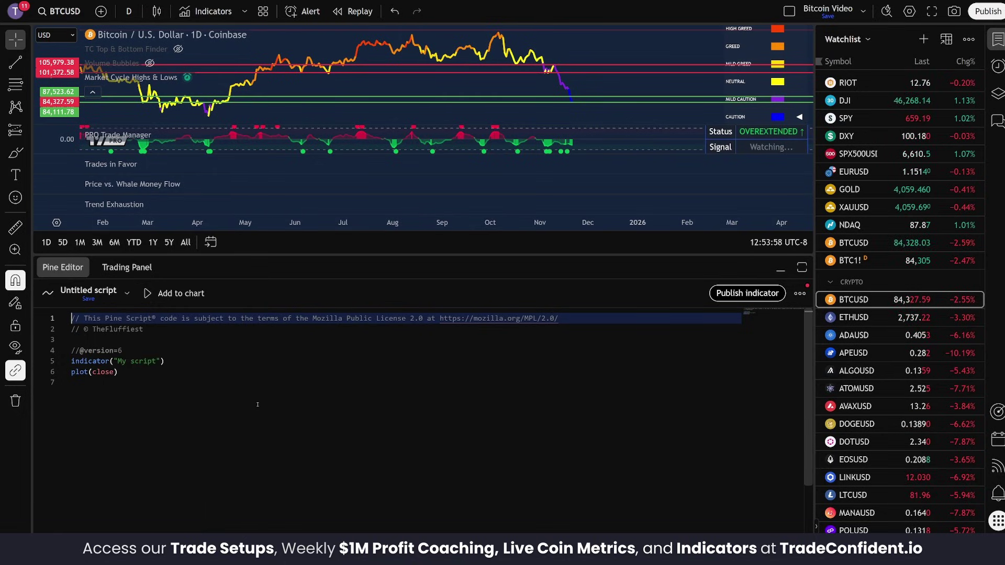
Replace all of the new script's default code with the code copied from demo code.txt.
{"action": "left_click", "coordinate": [178, 386]}
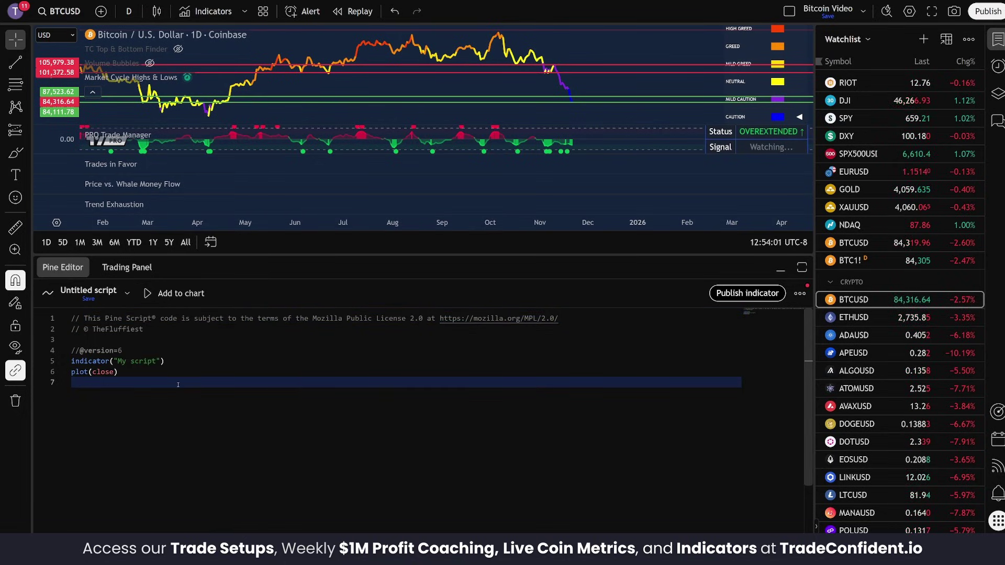
{"action": "key", "text": "ctrl+a"}
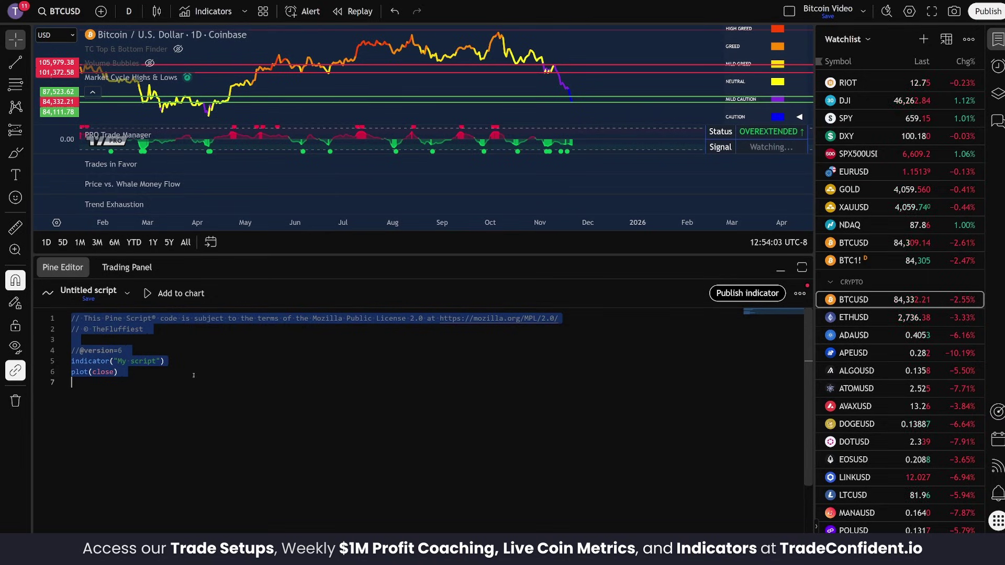
{"action": "key", "text": "Delete"}
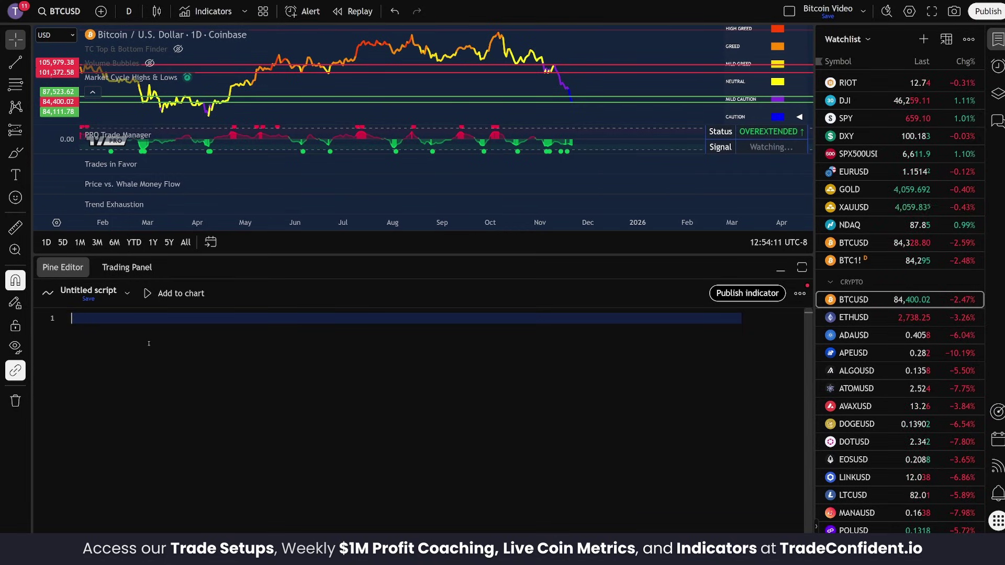
{"action": "key", "text": "ctrl+v"}
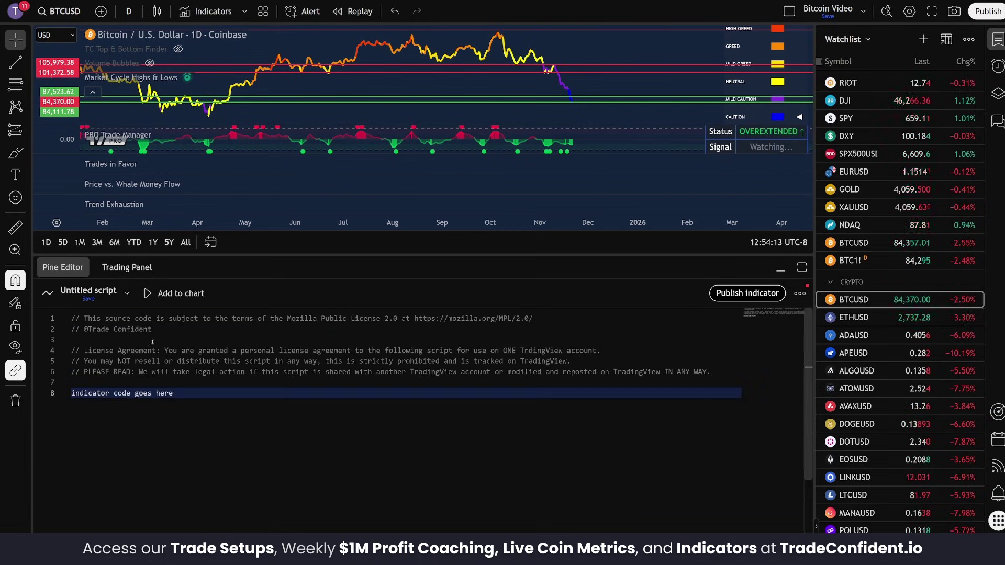
Save the script as "demo indicator" and add it to the chart.
{"action": "left_click", "coordinate": [101, 302]}
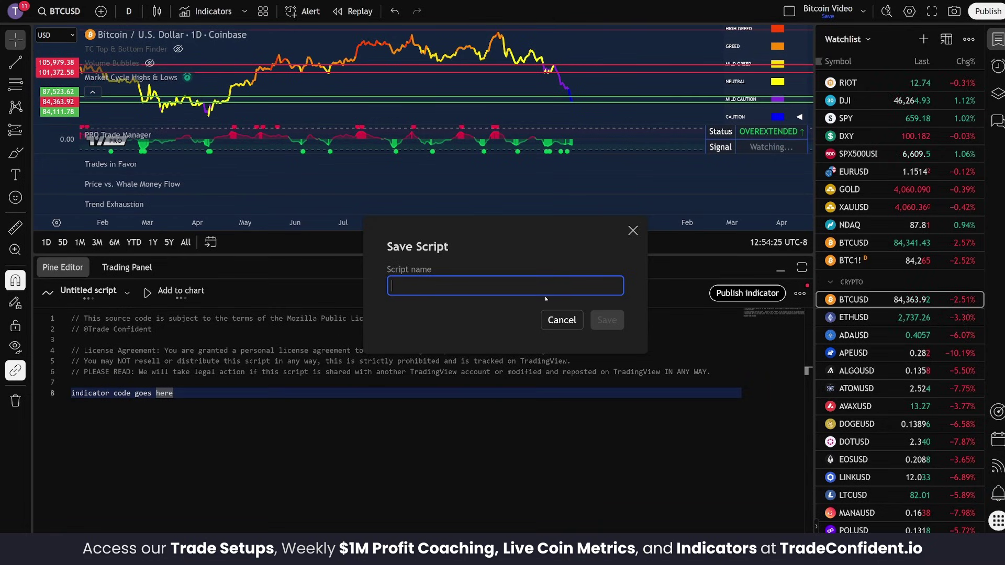
{"action": "type", "text": "demo in"}
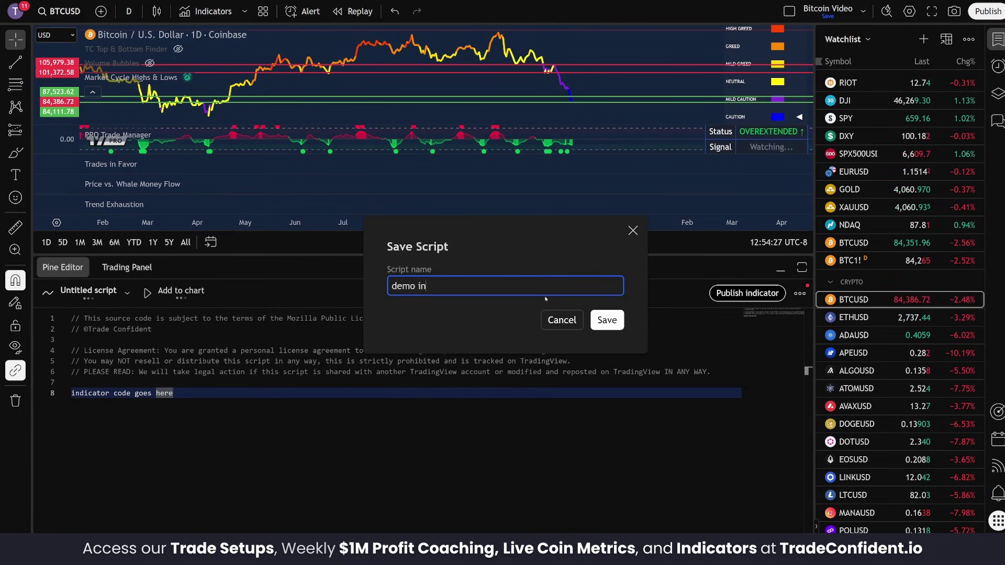
{"action": "type", "text": "dicato"}
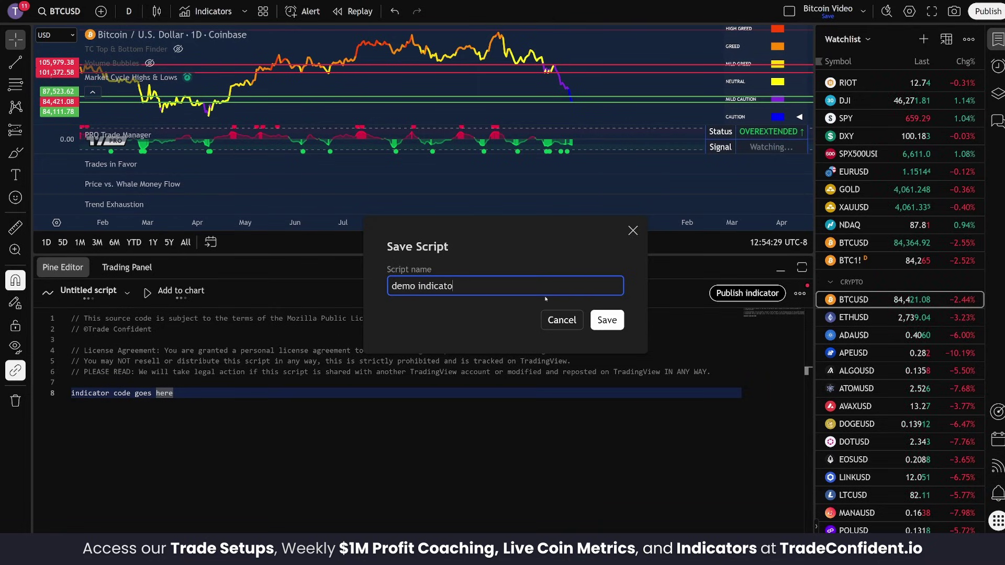
{"action": "type", "text": "r"}
{"action": "left_click", "coordinate": [609, 320]}
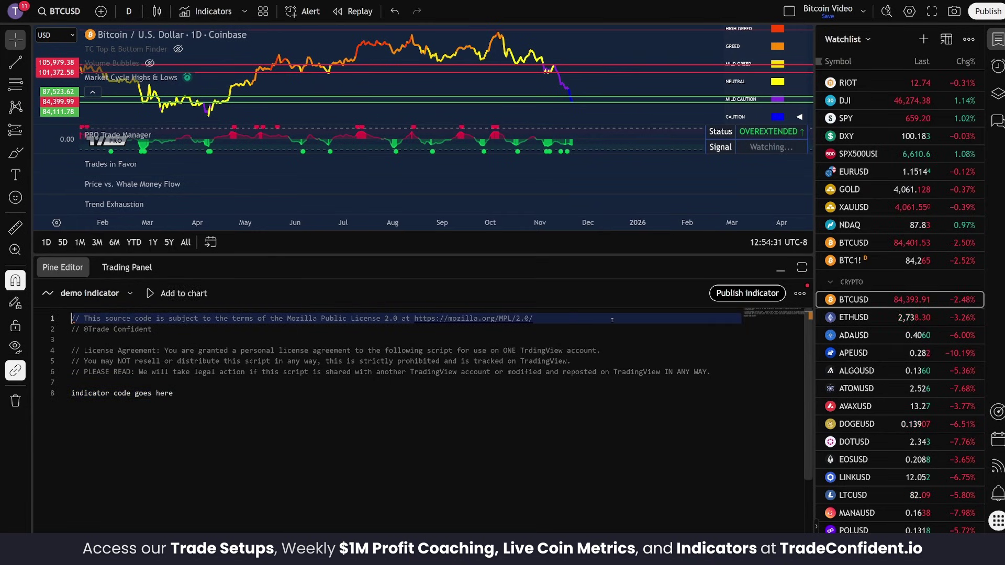
{"action": "left_click", "coordinate": [183, 293]}
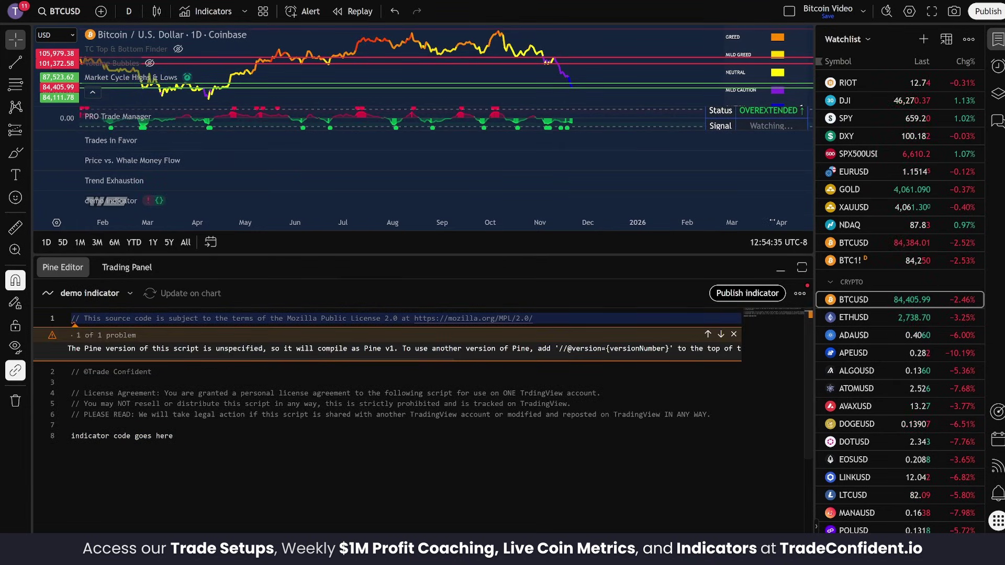
{"action": "mouse_move", "coordinate": [789, 202]}
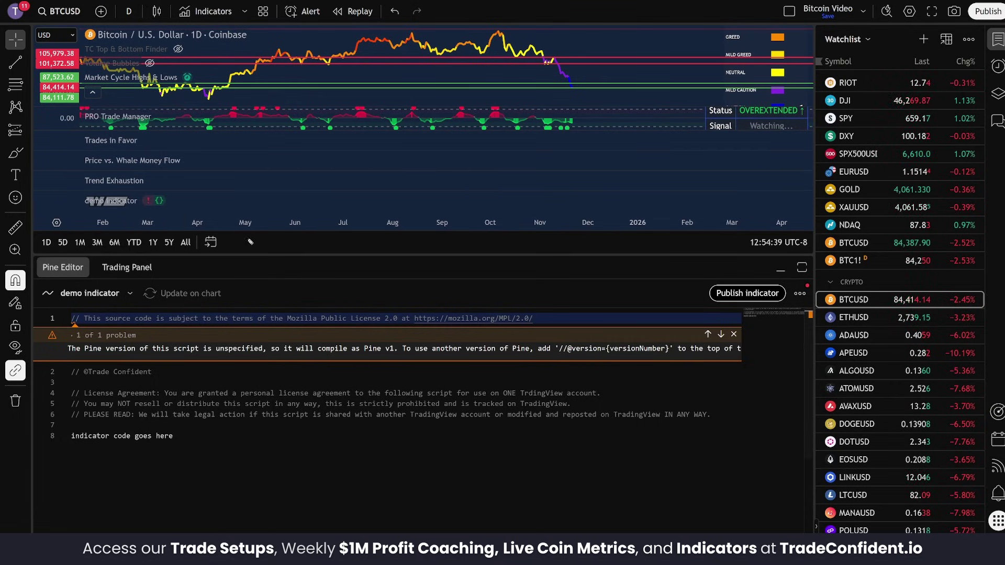
Create another new indicator script in the Pine Editor and clear all of its default code.
{"action": "mouse_move", "coordinate": [249, 199]}
{"action": "left_mouse_down"}
{"action": "mouse_move", "coordinate": [174, 185]}
{"action": "mouse_move", "coordinate": [203, 168]}
{"action": "left_mouse_up"}
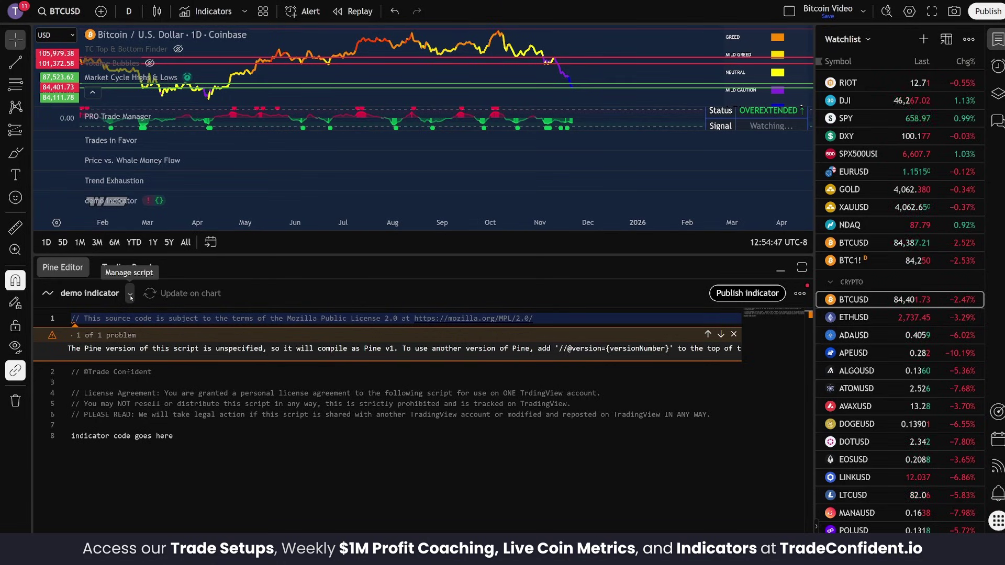
{"action": "left_click", "coordinate": [131, 296]}
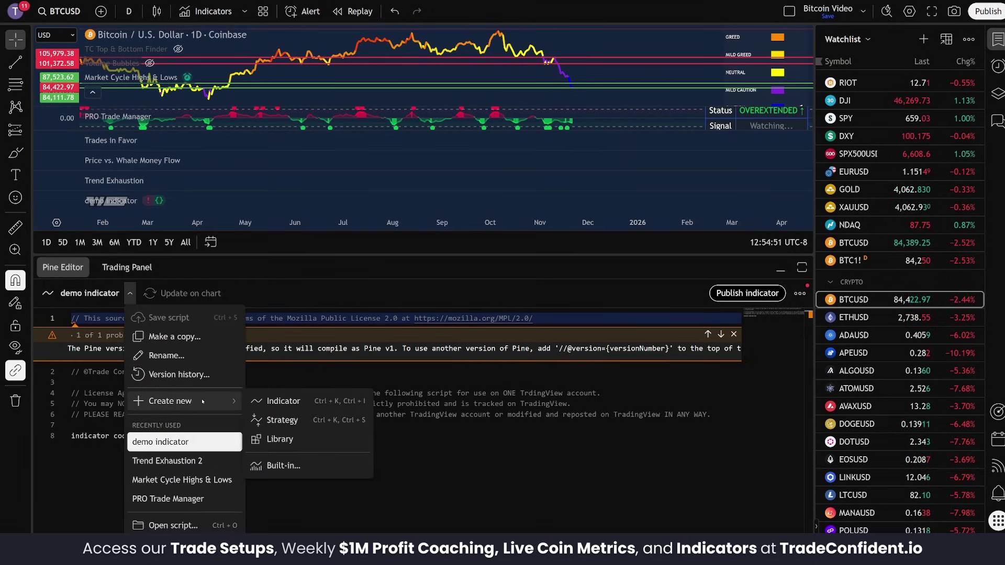
{"action": "left_click", "coordinate": [284, 406]}
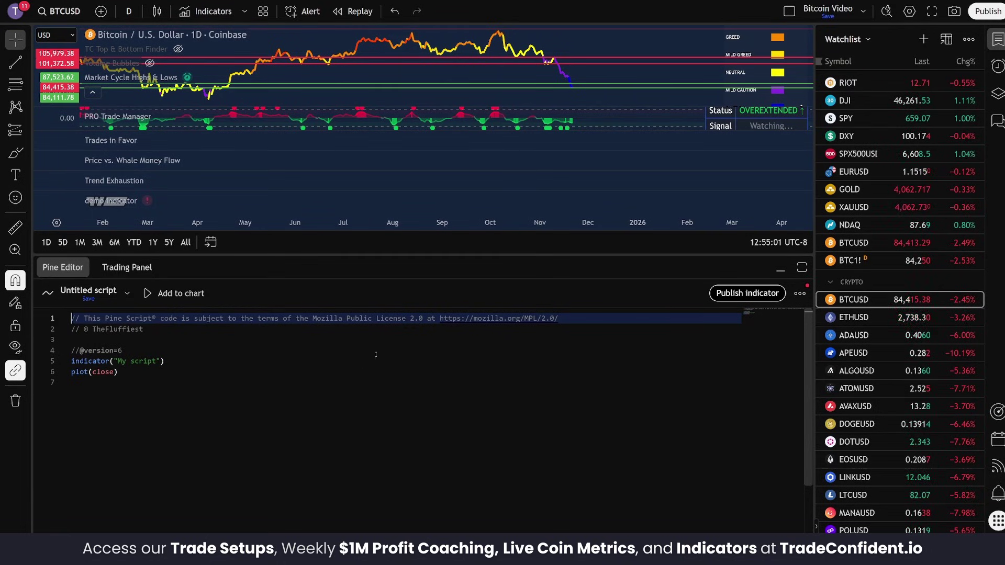
{"action": "key", "text": "ctrl+a"}
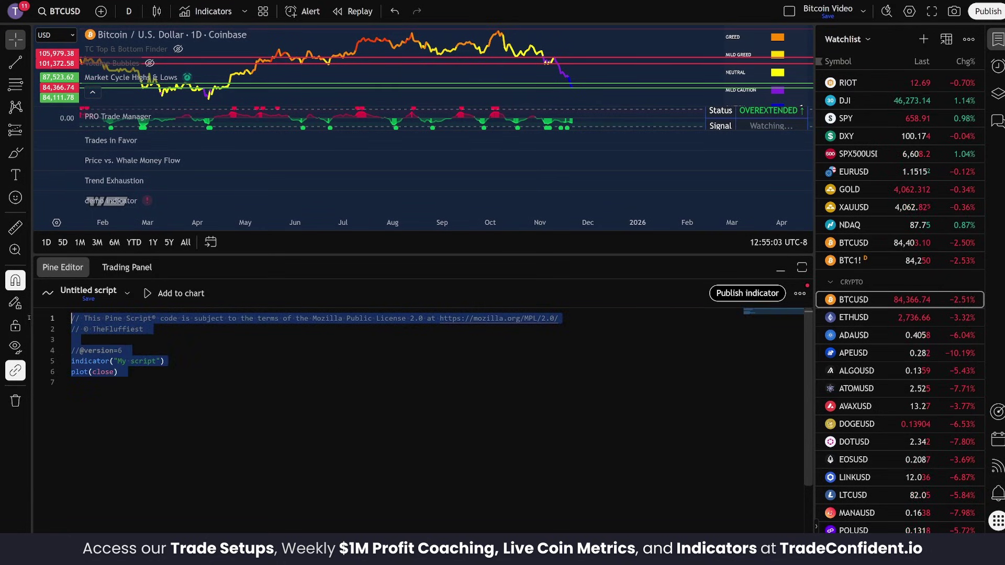
{"action": "key", "text": "BackSpace"}
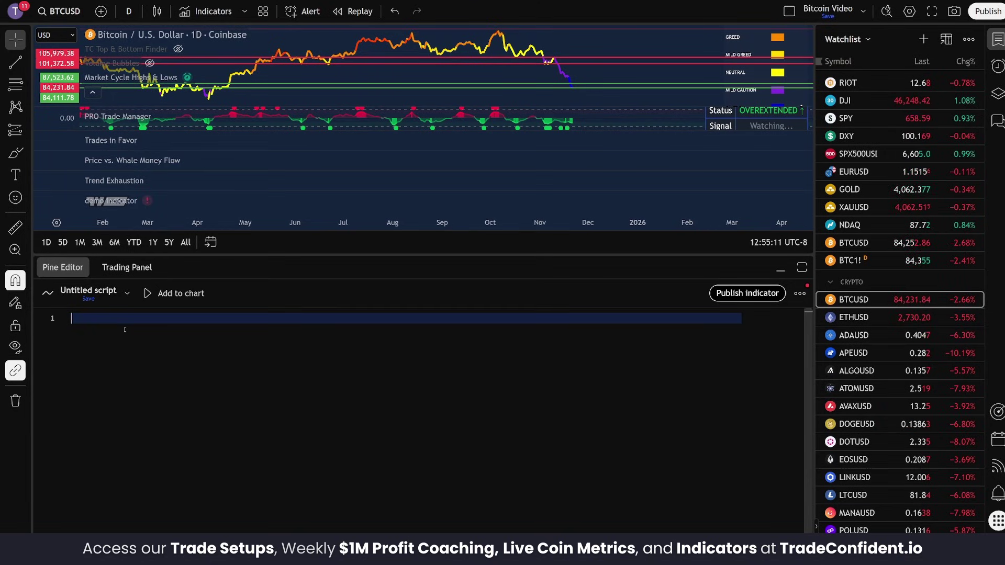
{"action": "left_click", "coordinate": [127, 293]}
{"action": "mouse_move", "coordinate": [209, 401]}
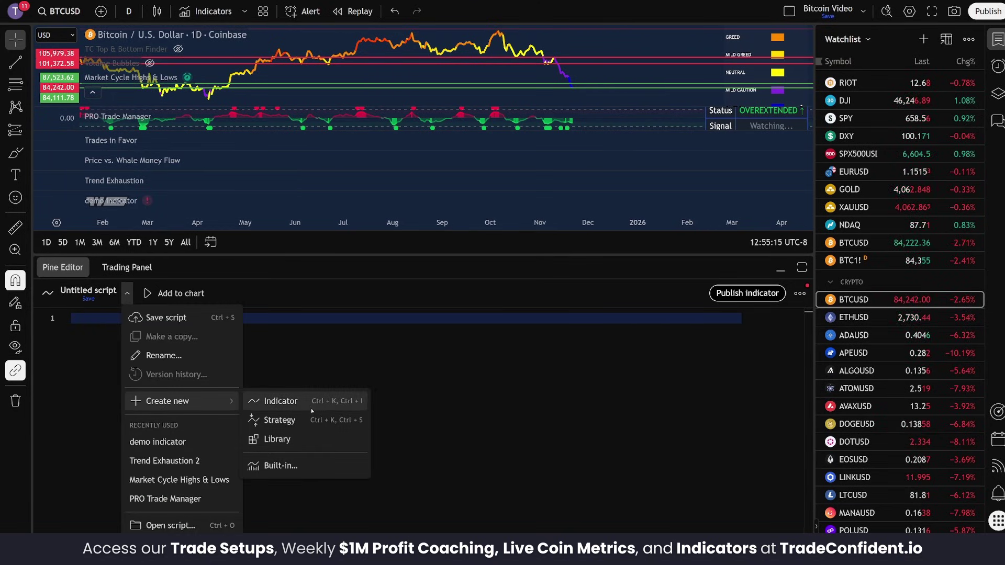
{"action": "left_click", "coordinate": [451, 357]}
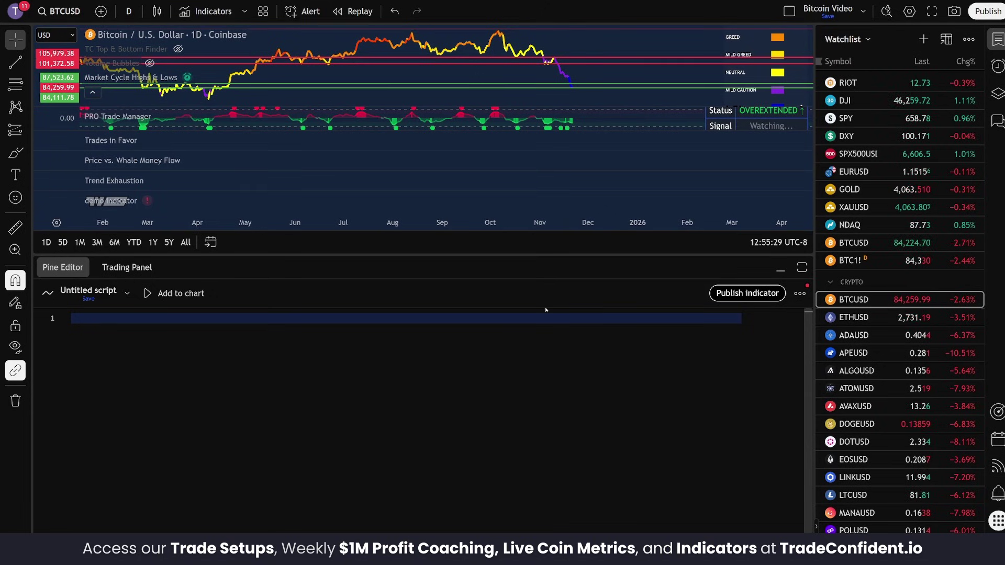
Bring up demo code.txt, highlight its license line forbidding resale or distribution, and return to the Pine Editor.
{"action": "key", "text": "alt+Tab"}
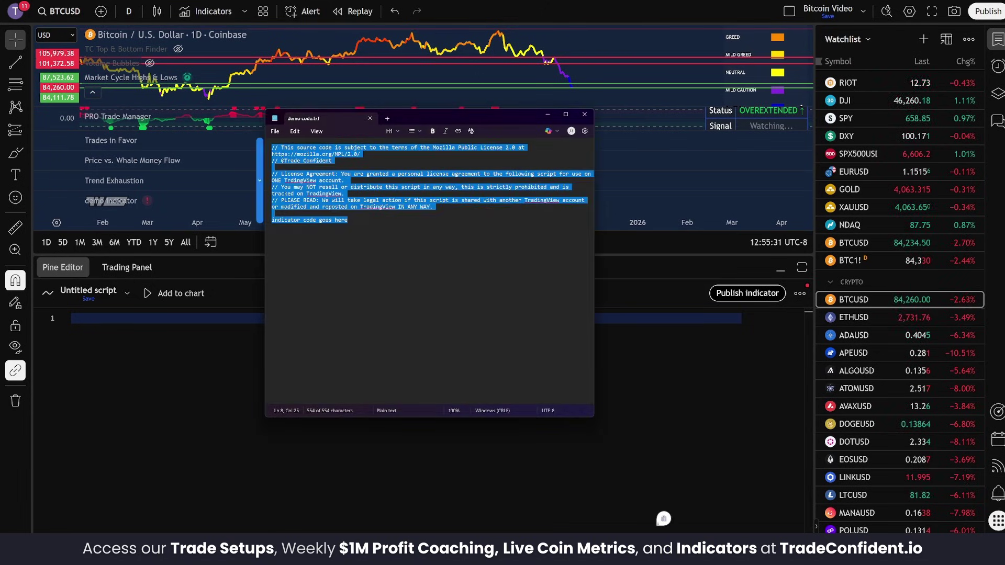
{"action": "left_click", "coordinate": [343, 295]}
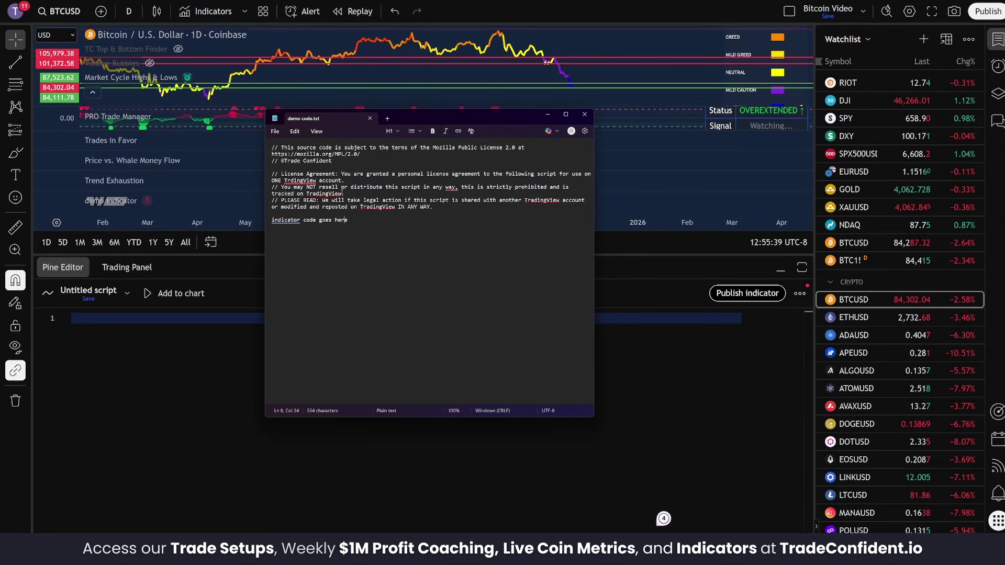
{"action": "left_click_drag", "start_coordinate": [342, 193], "coordinate": [275, 188]}
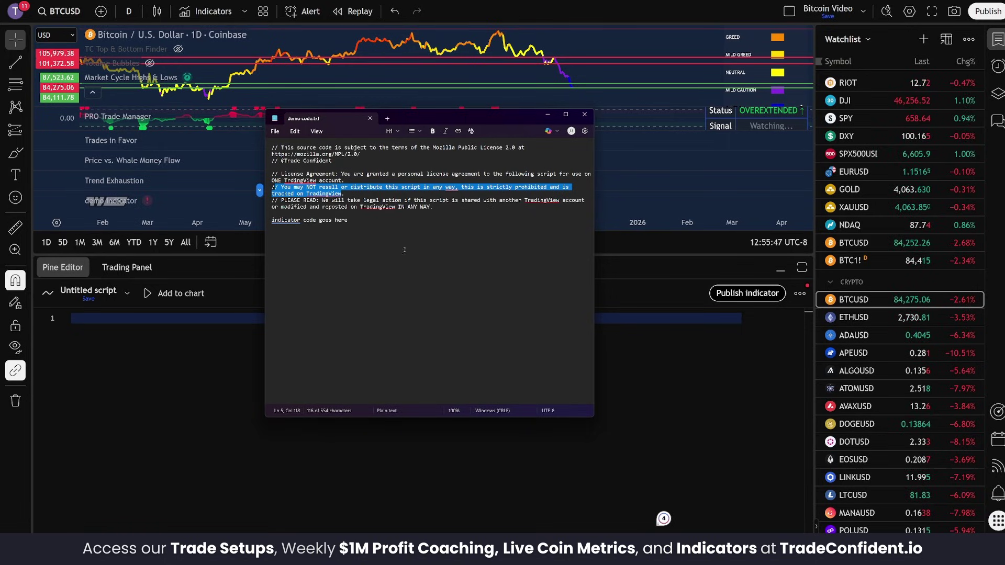
{"action": "left_click", "coordinate": [165, 360]}
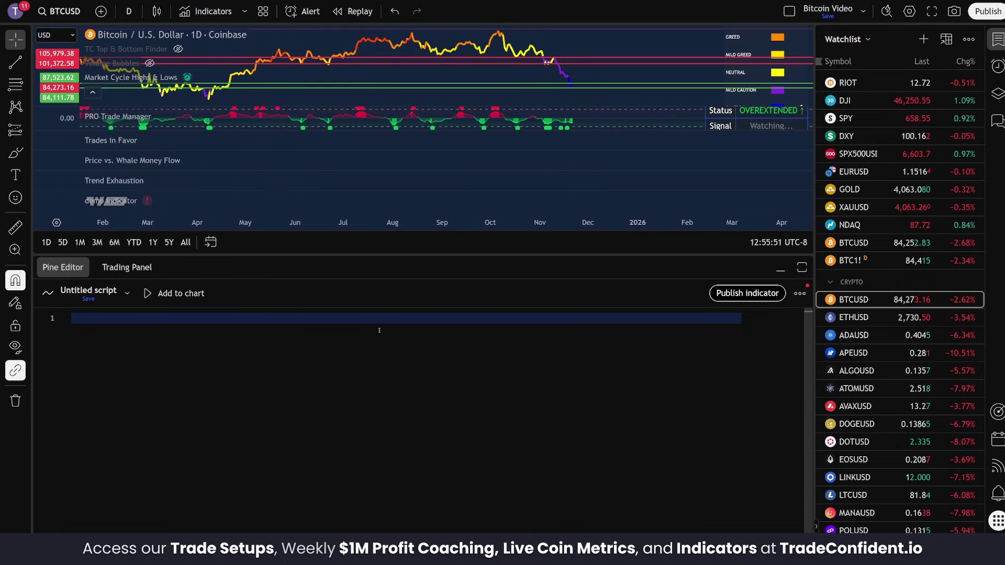
Collapse the Pine Editor to give the BTCUSD chart and its indicator panes the full height.
{"action": "left_click", "coordinate": [779, 268]}
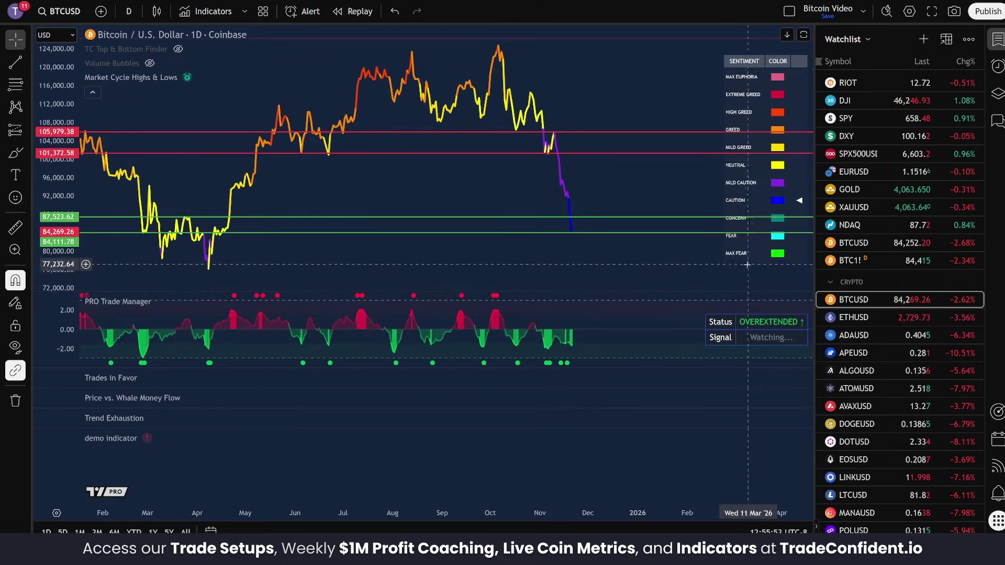
{"action": "left_click_drag", "start_coordinate": [513, 77], "coordinate": [640, 202]}
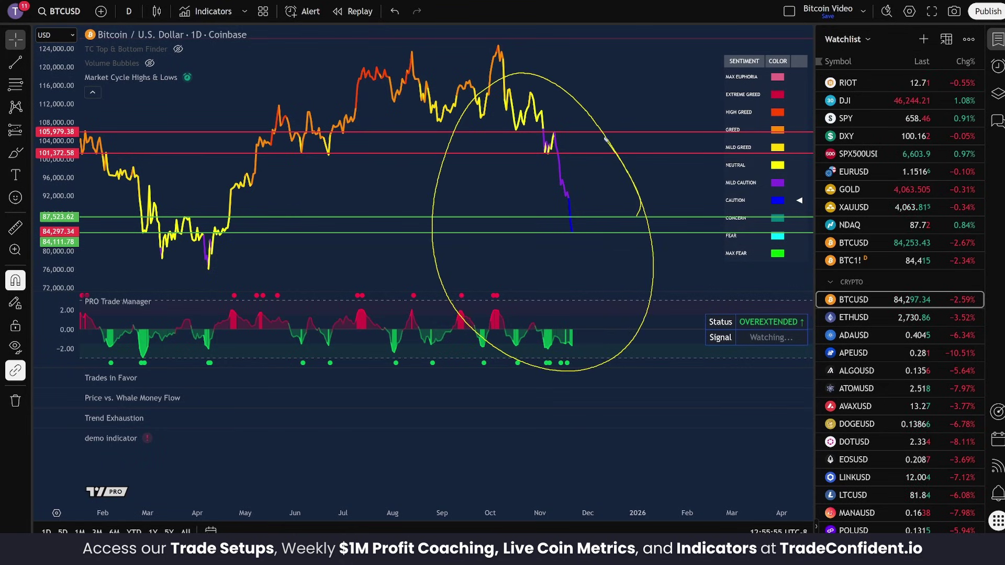
{"action": "mouse_move", "coordinate": [650, 63]}
{"action": "left_mouse_down"}
{"action": "mouse_move", "coordinate": [674, 267]}
{"action": "mouse_move", "coordinate": [664, 400]}
{"action": "mouse_move", "coordinate": [679, 464]}
{"action": "mouse_move", "coordinate": [695, 400]}
{"action": "left_mouse_up"}
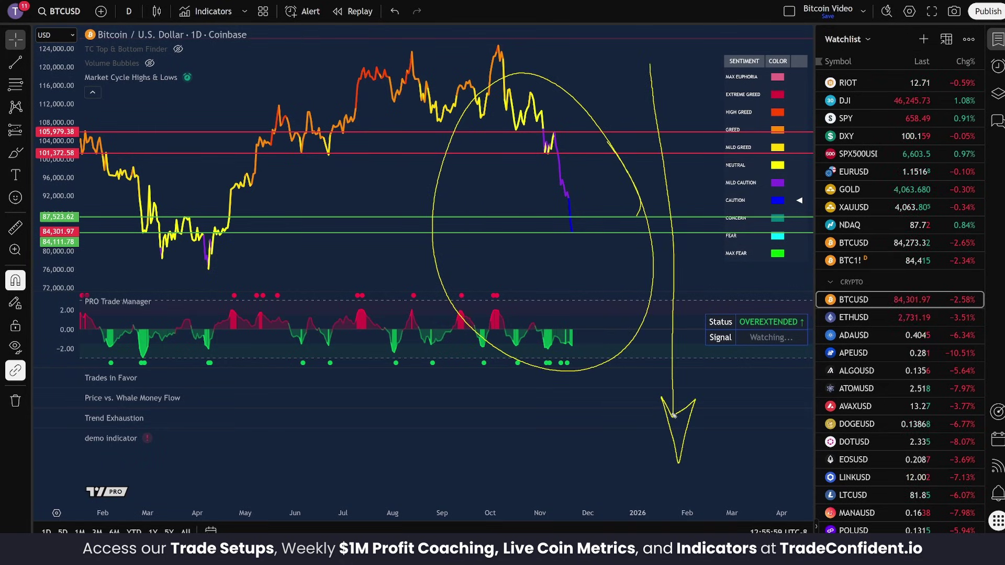
{"action": "key", "text": "ctrl+z"}
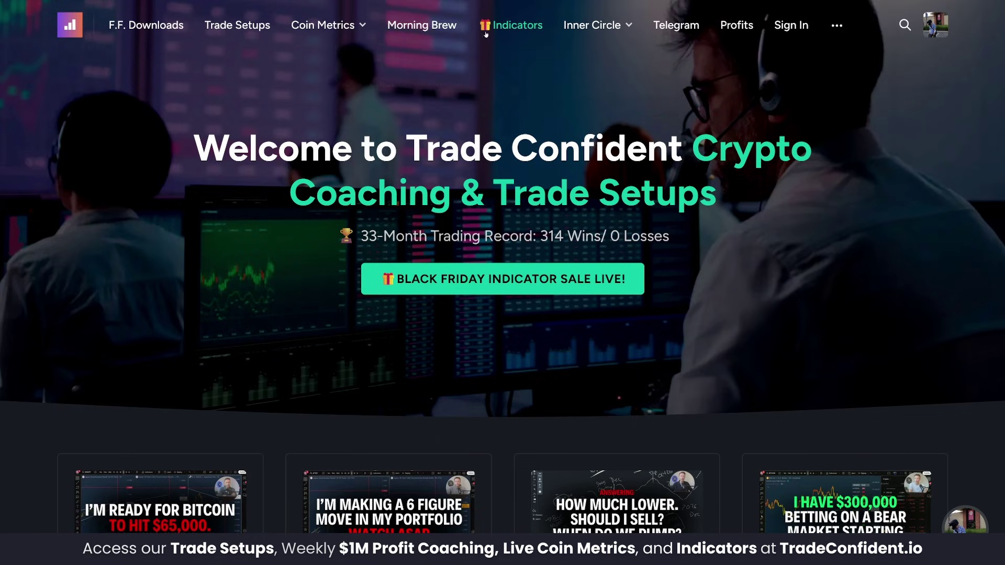
View the Indicators page on the Trade Confident website and return to the site's home page.
{"action": "left_click", "coordinate": [484, 29]}
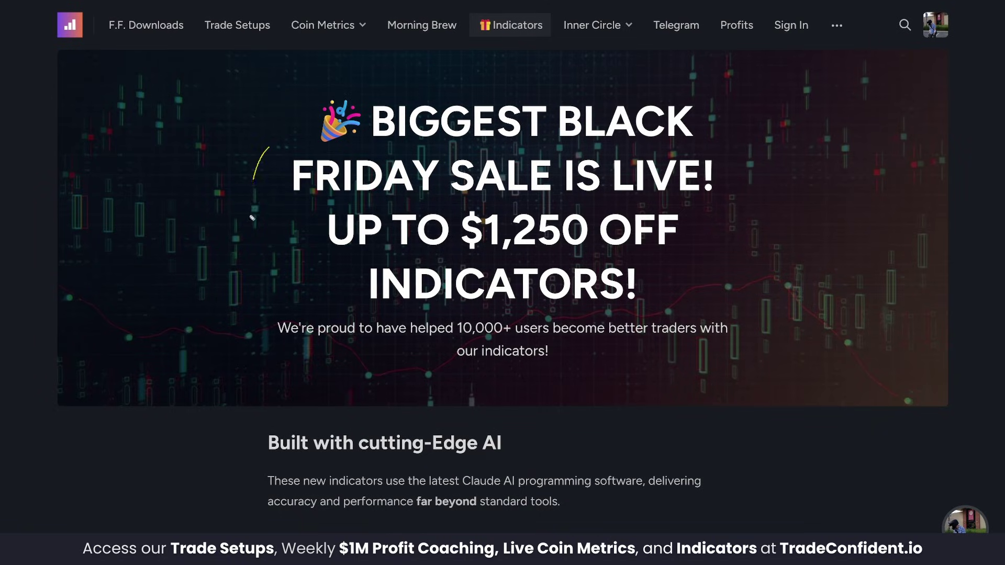
{"action": "mouse_move", "coordinate": [252, 218]}
{"action": "left_mouse_down"}
{"action": "mouse_move", "coordinate": [199, 400]}
{"action": "mouse_move", "coordinate": [167, 321]}
{"action": "left_mouse_up"}
{"action": "key", "text": "Escape"}
{"action": "left_click", "coordinate": [69, 30]}
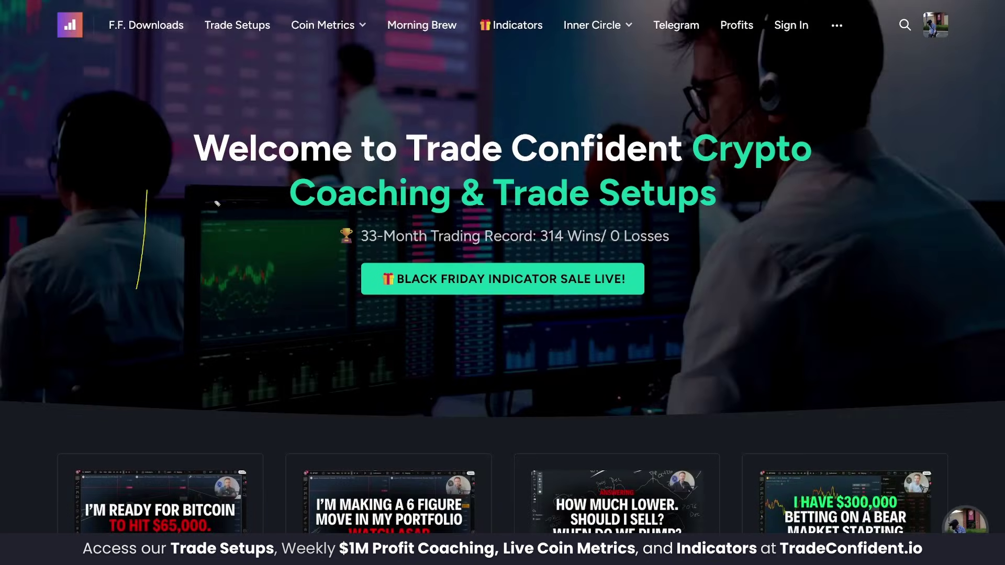
{"action": "left_click_drag", "start_coordinate": [214, 184], "coordinate": [216, 313]}
{"action": "left_click_drag", "start_coordinate": [83, 365], "coordinate": [251, 268]}
{"action": "key", "text": "Escape"}
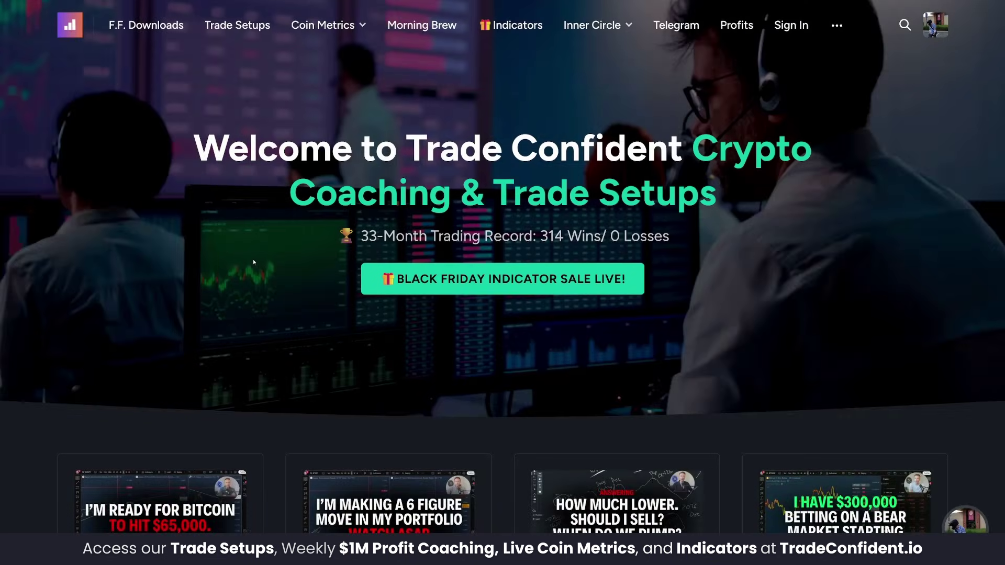